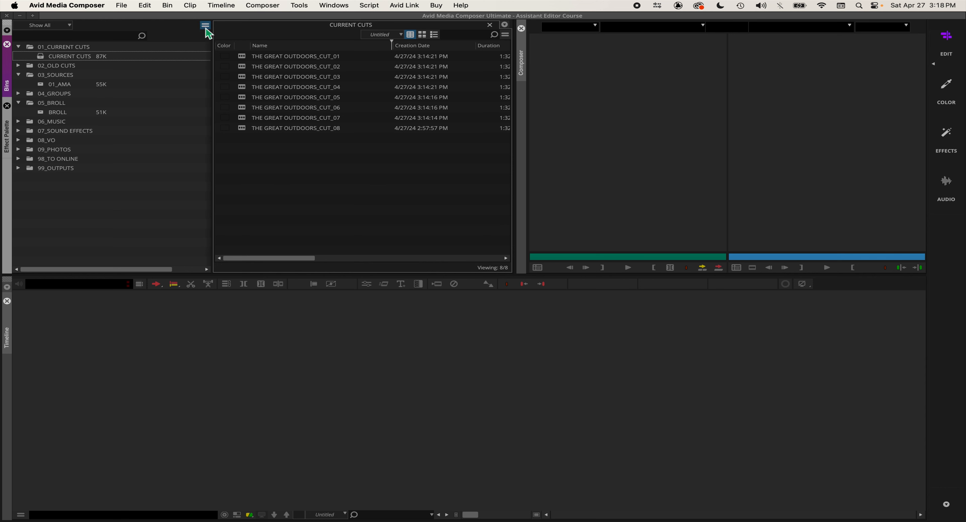
Create a new bin named OUTPUTS_2024.04.27 and move it into the 99_OUTPUTS folder.
left_click(205, 25)
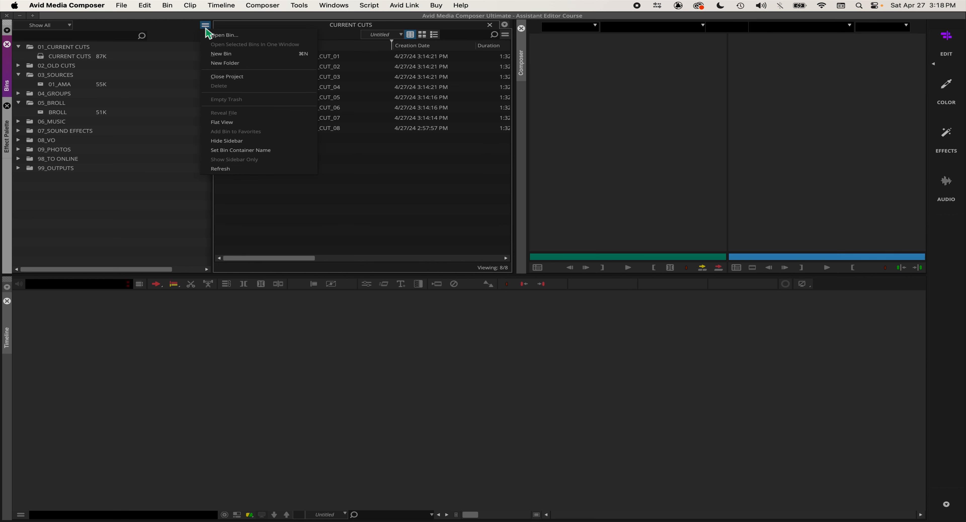
left_click(242, 56)
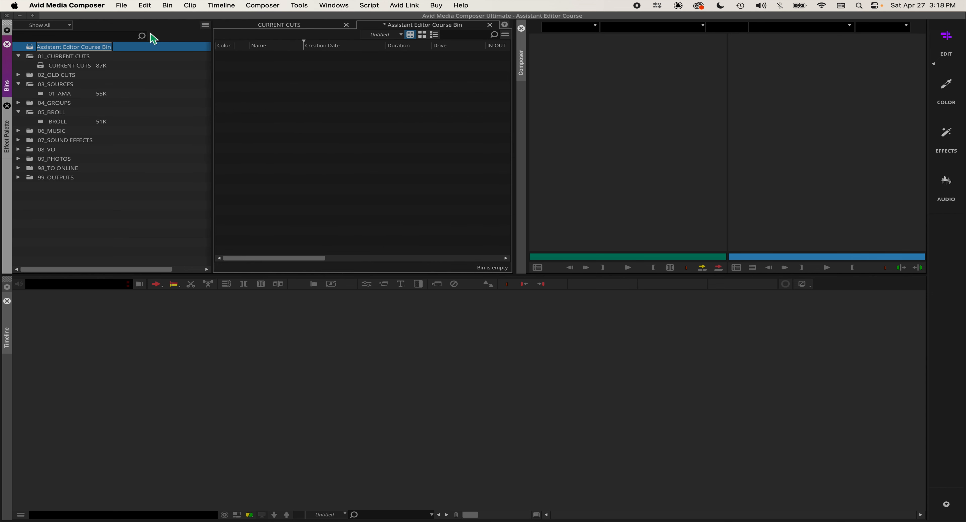
key("Caps_Lock")
type("OUTPU")
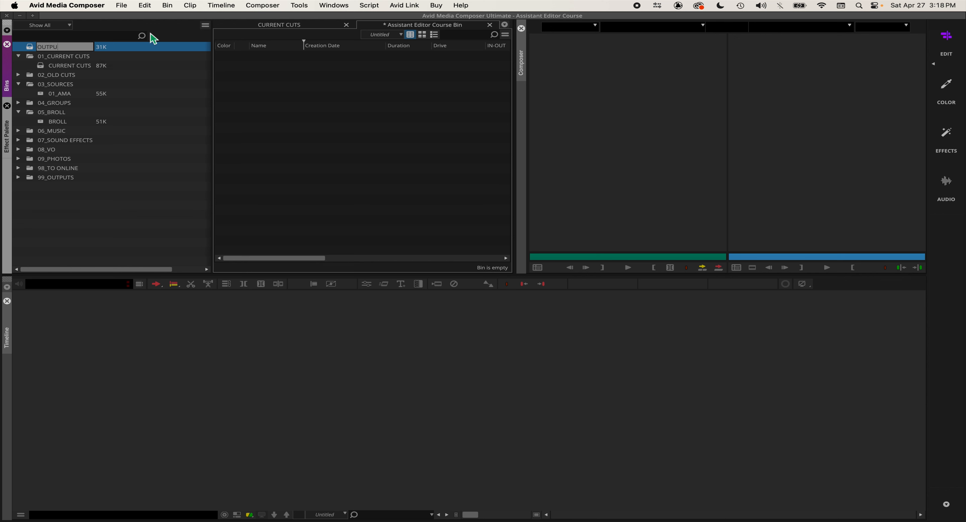
type("ES")
key("BackSpace")
key("Caps_Lock")
type("04.27")
key("Return")
key("Caps_Lock")
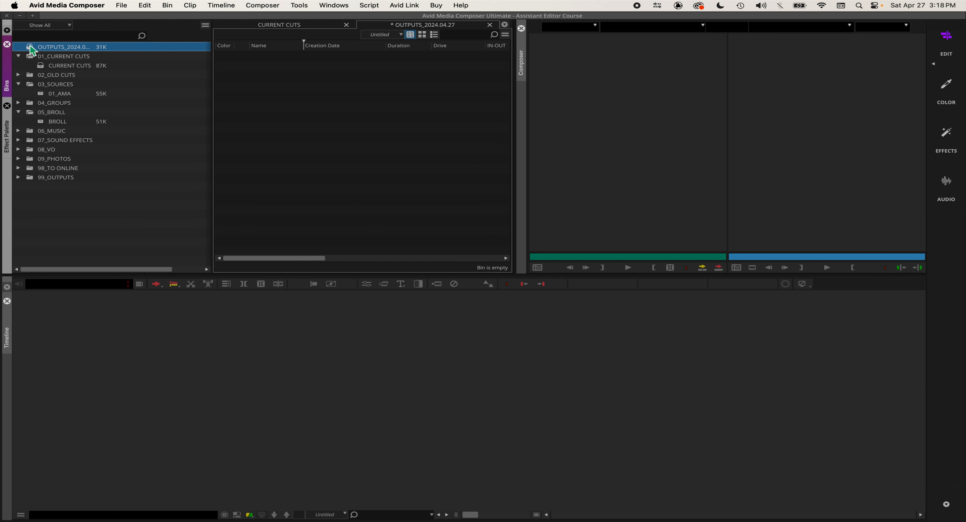
left_click_drag(31, 50, 52, 178)
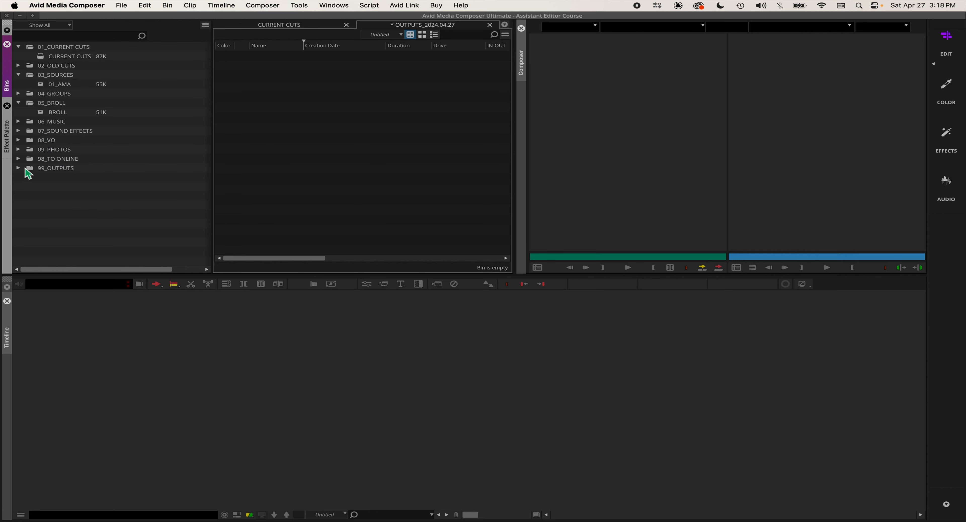
left_click(18, 167)
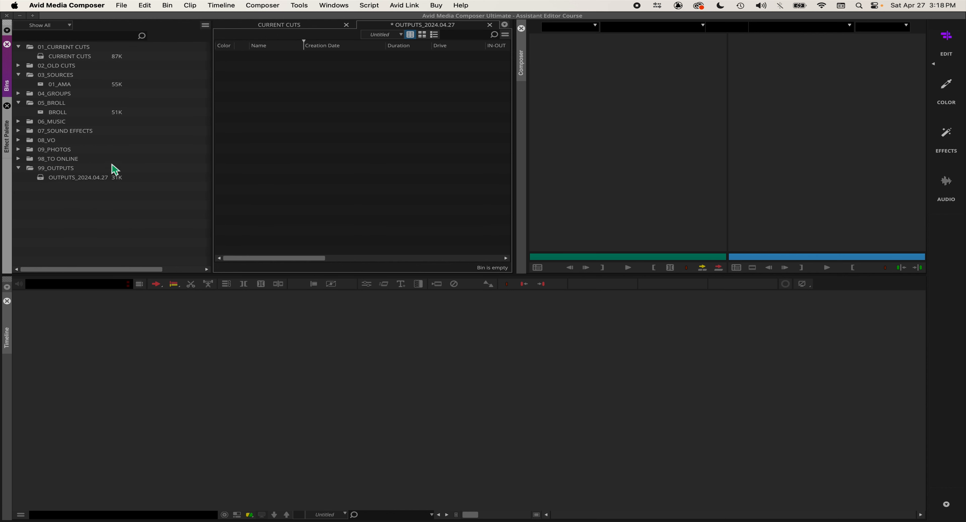
Duplicate all THE GREAT OUTDOORS cut sequences from the CURRENT CUTS bin into the OUTPUTS_2024.04.27 bin.
left_click(302, 24)
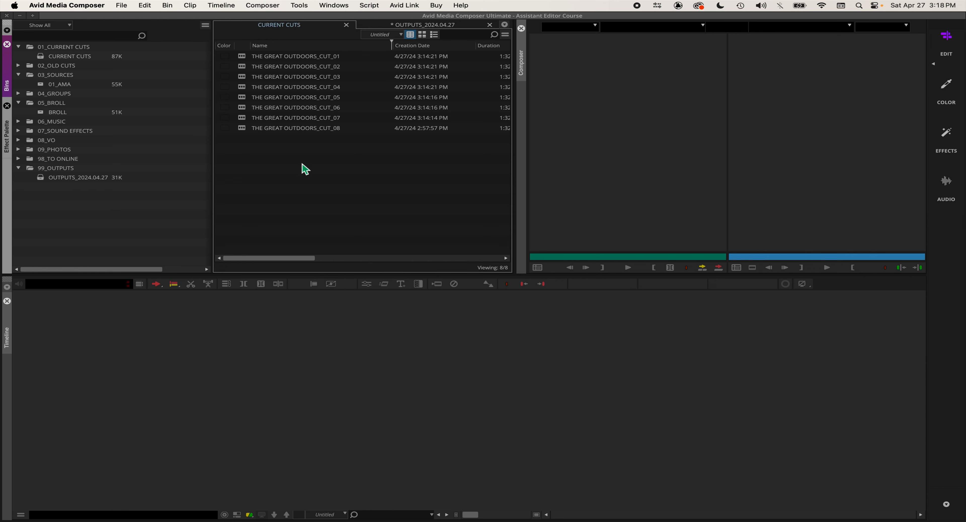
key("super+a")
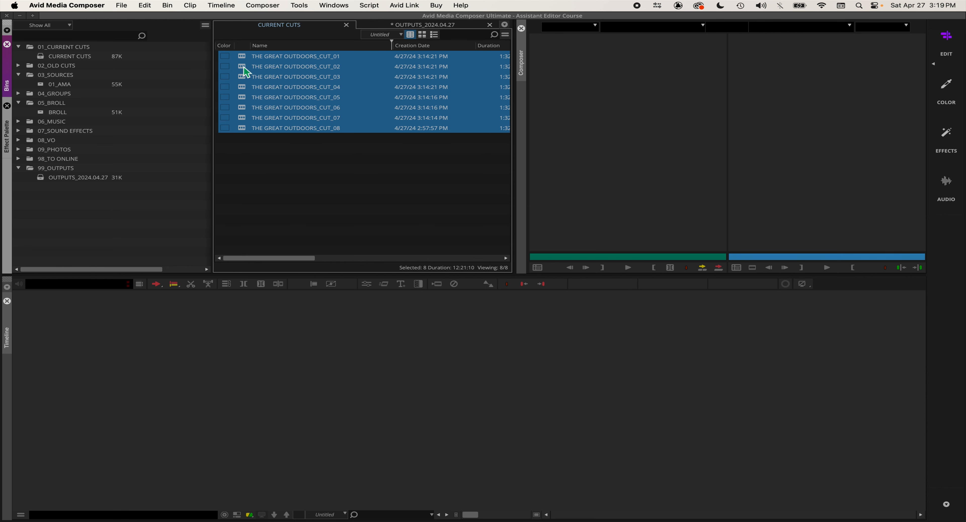
left_click_drag(245, 73, 437, 32)
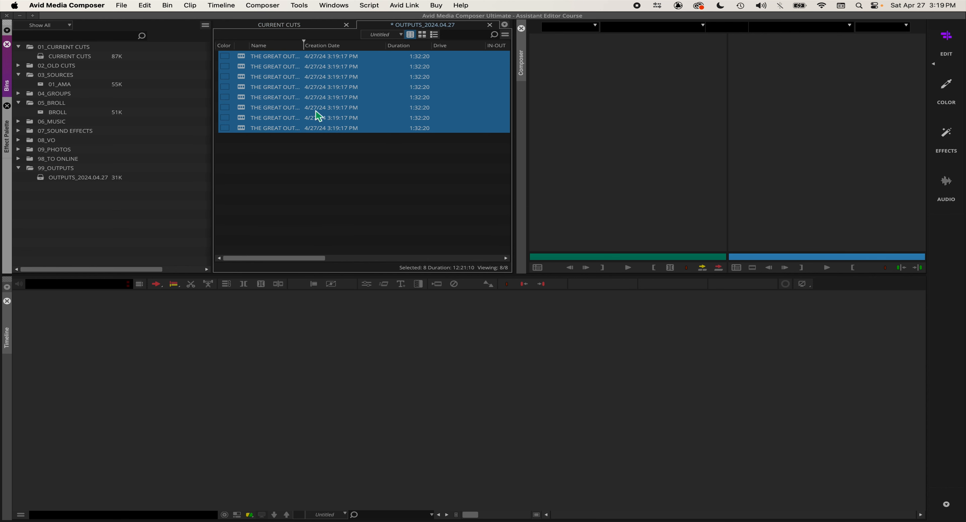
Widen the Name column in the OUTPUTS_2024.04.27 bin to fit the full names of the duplicated sequences.
left_click(313, 27)
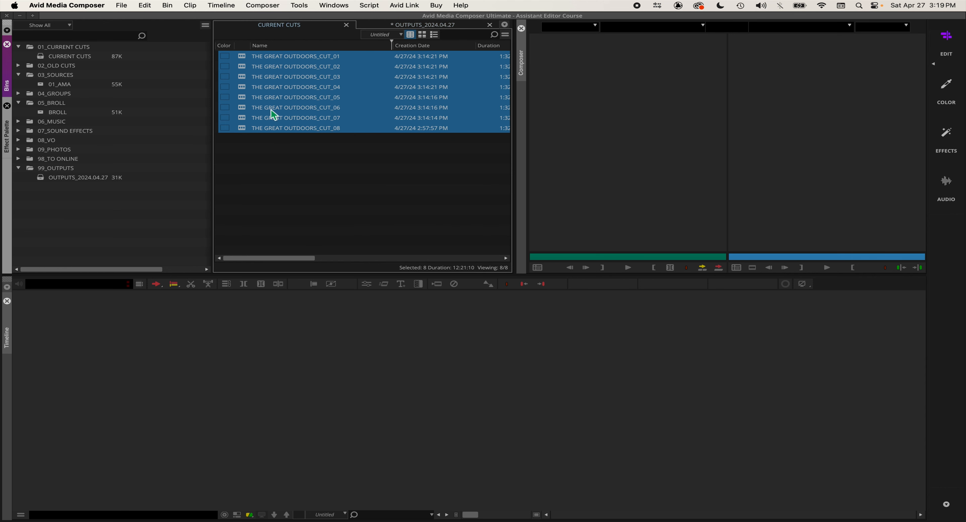
left_click(415, 25)
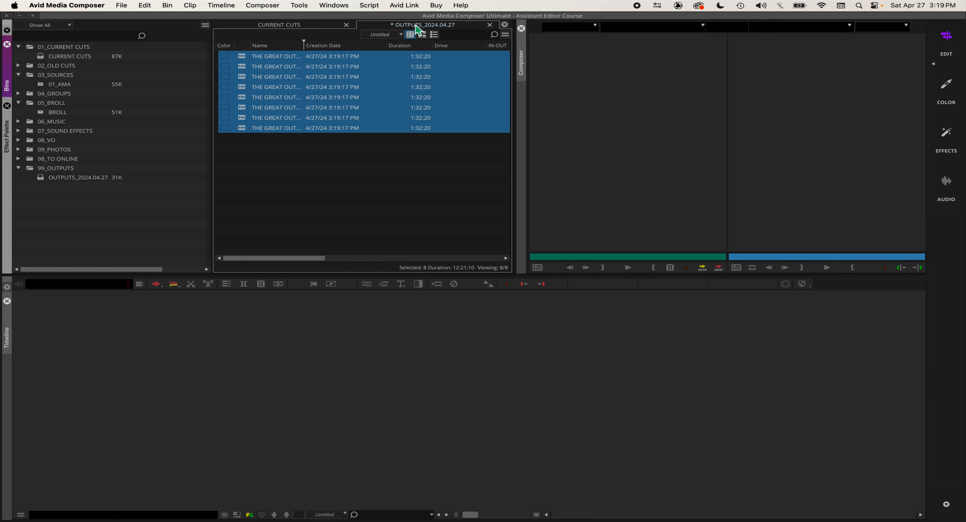
left_click(354, 171)
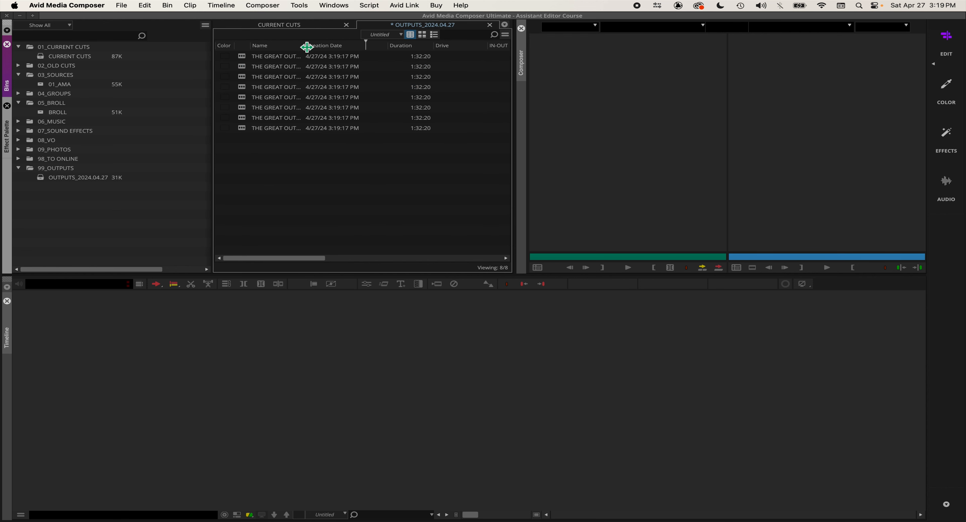
left_click_drag(304, 45, 376, 46)
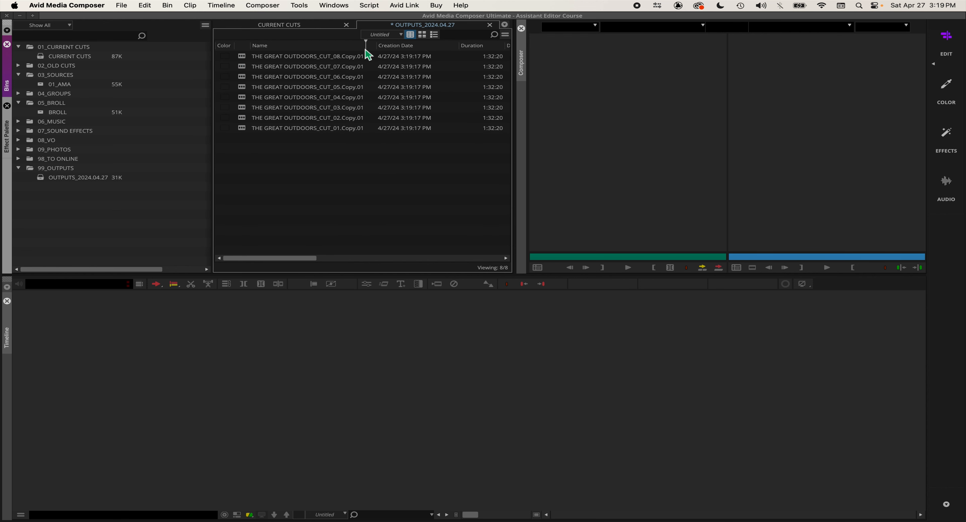
Close the CURRENT CUTS bin and save the OUTPUTS_2024.04.27 bin.
left_click(324, 24)
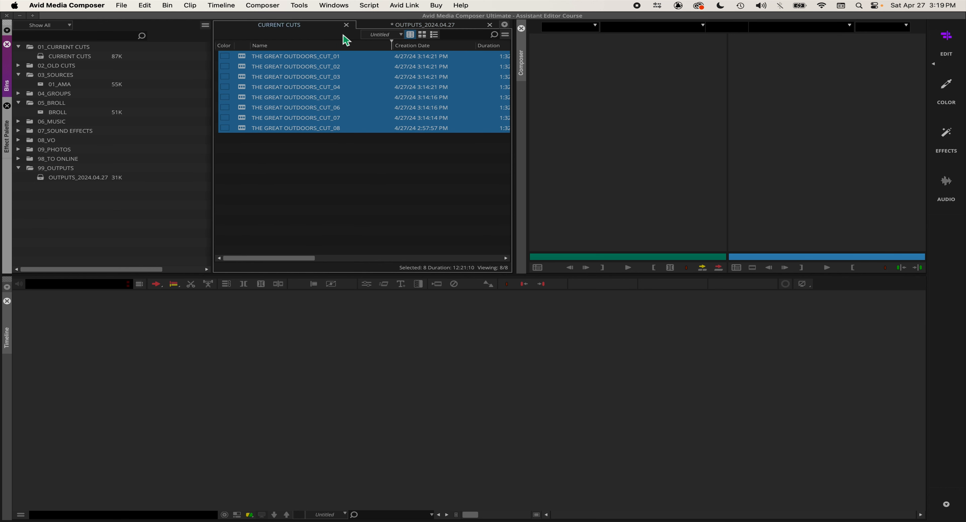
left_click(345, 25)
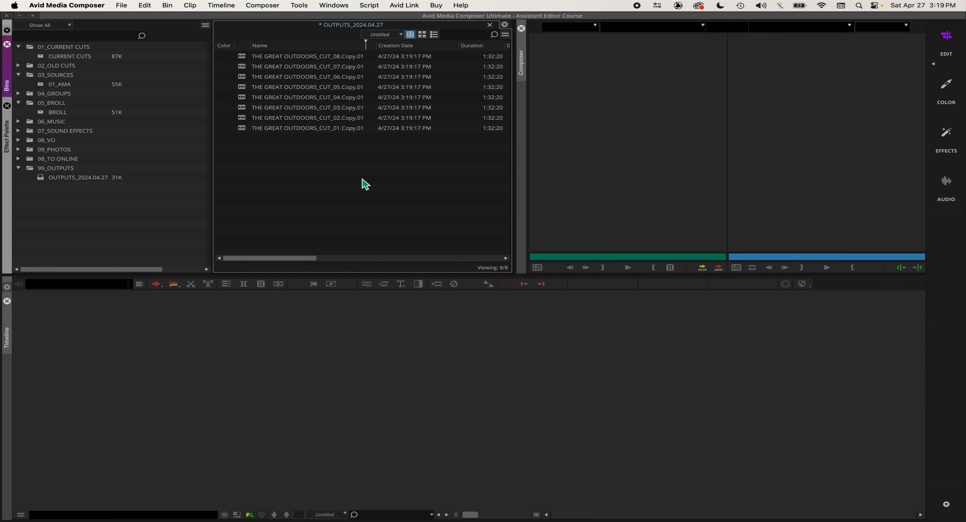
key("super+s")
Start a file export of all the duplicated sequences with the Desktop as the save location.
left_click_drag(328, 160, 250, 59)
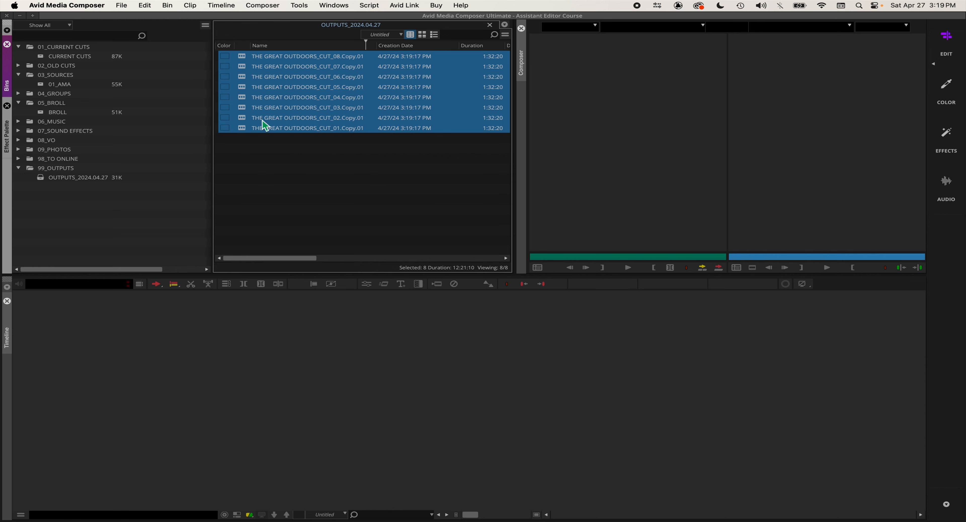
left_click(121, 5)
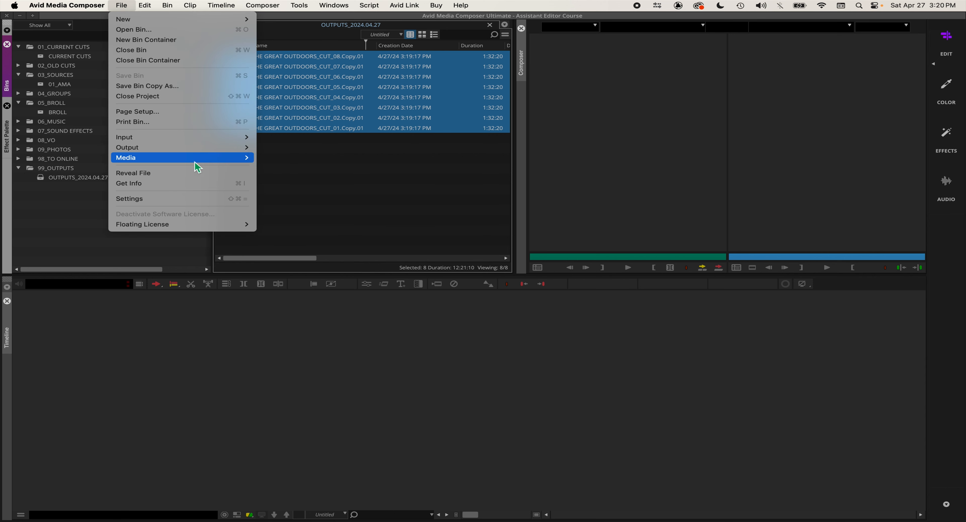
mouse_move(213, 149)
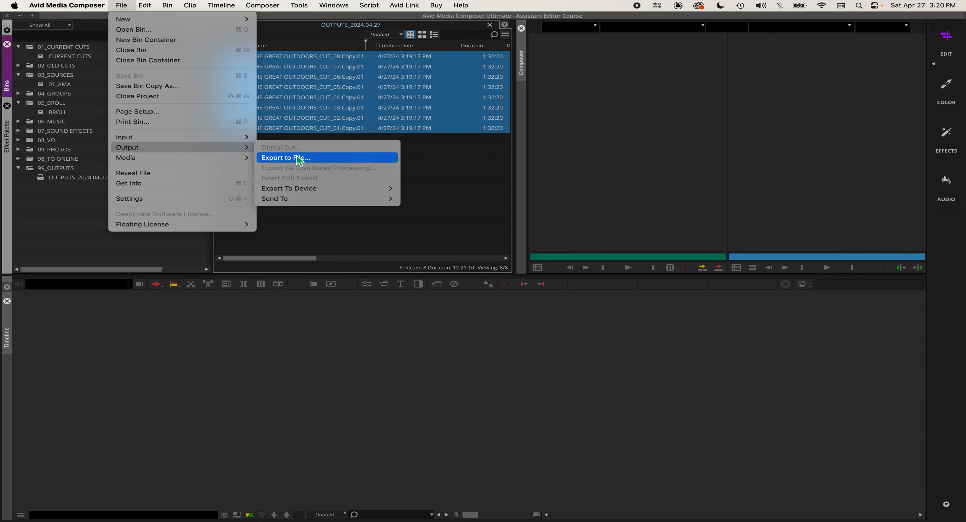
left_click(313, 158)
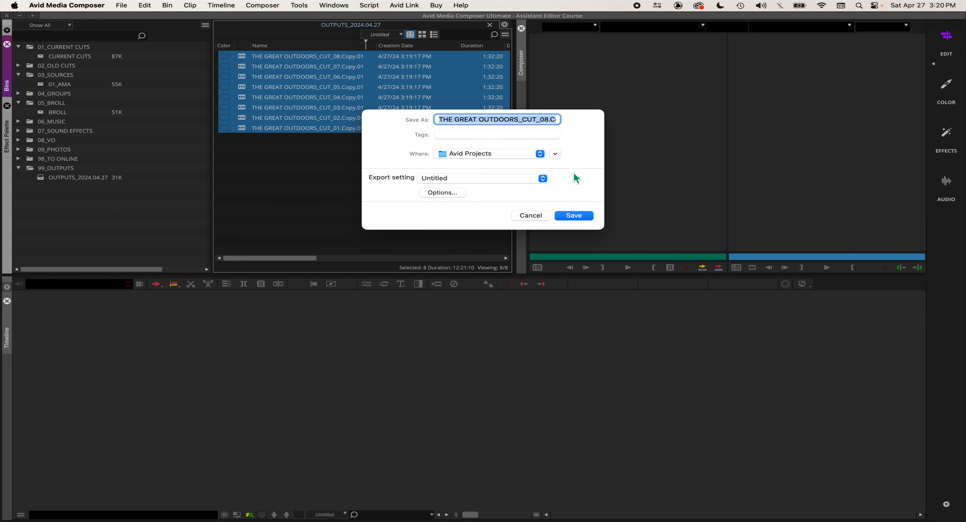
left_click(555, 153)
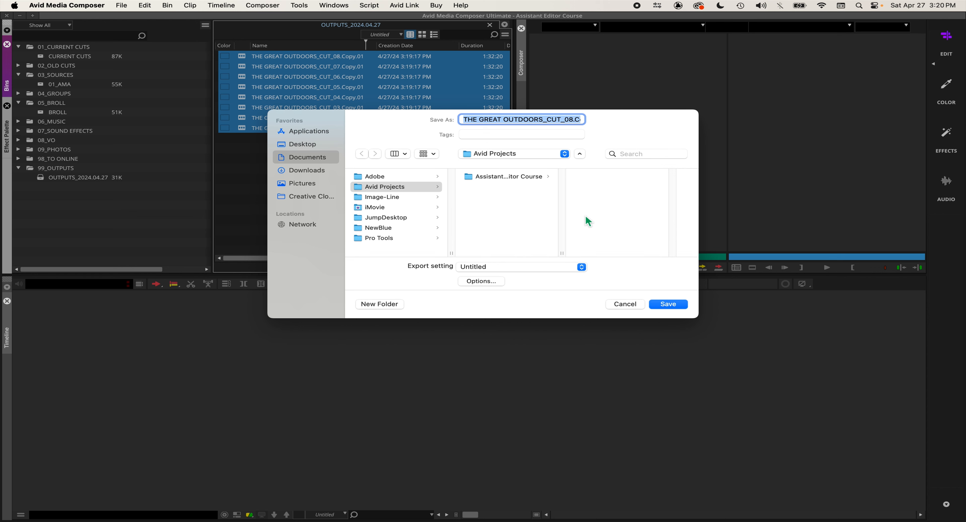
left_click(311, 148)
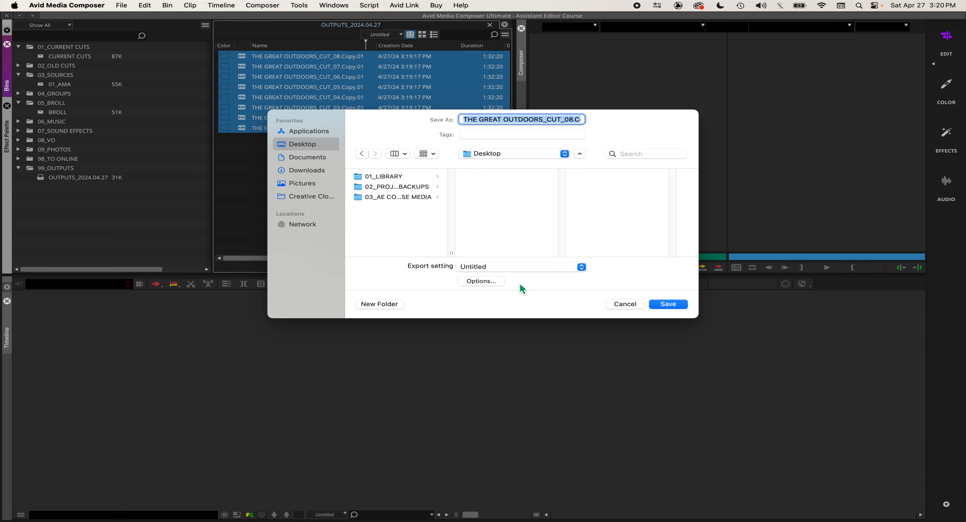
Set the export format to MOV and turn off Use Selected Tracks and Include Inactive Audio Tracks.
left_click(499, 285)
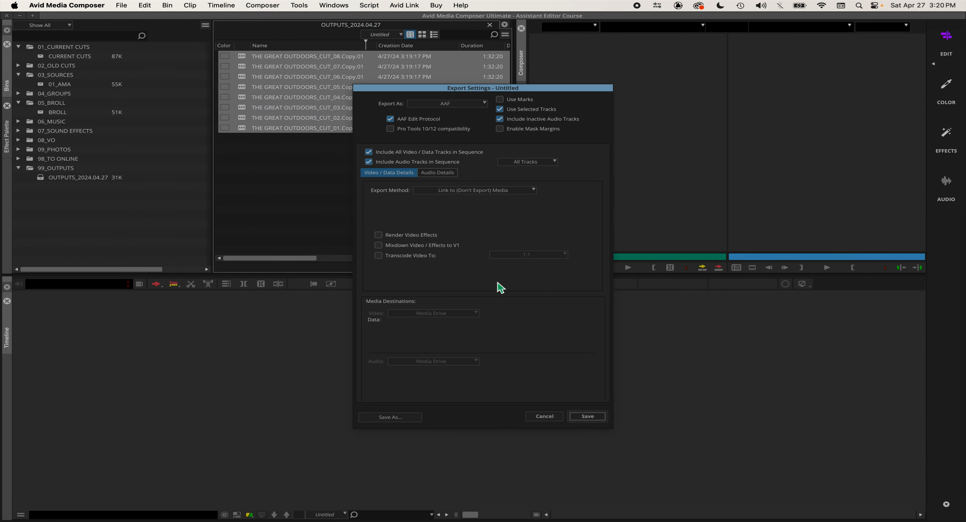
left_click(467, 105)
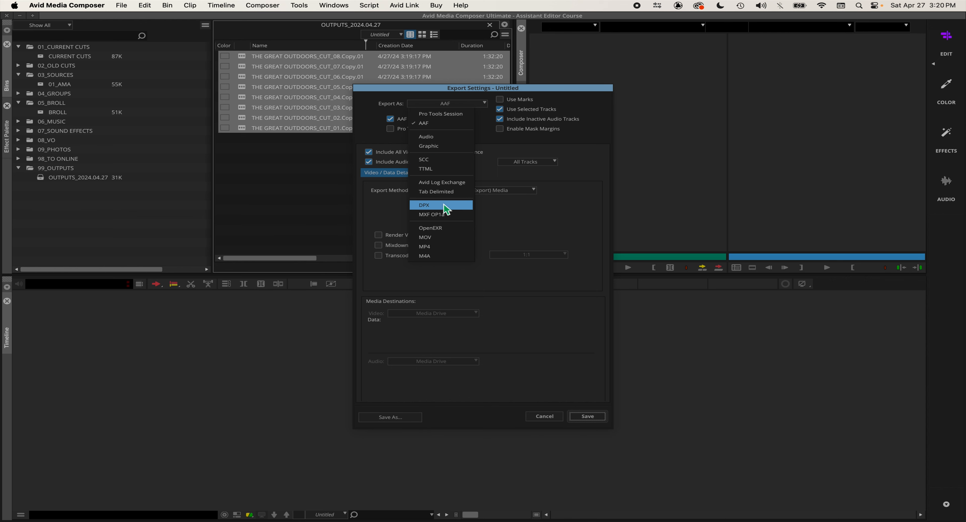
left_click(449, 238)
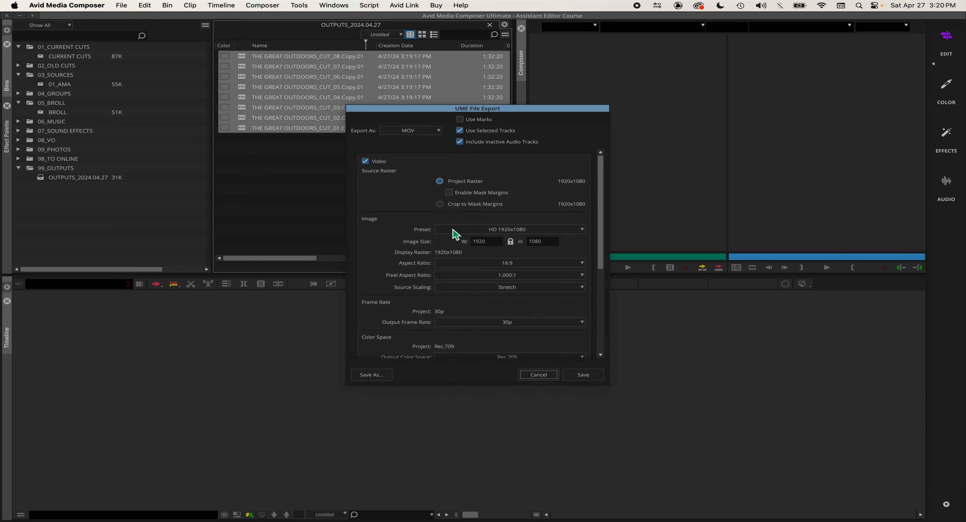
left_click_drag(510, 112, 510, 94)
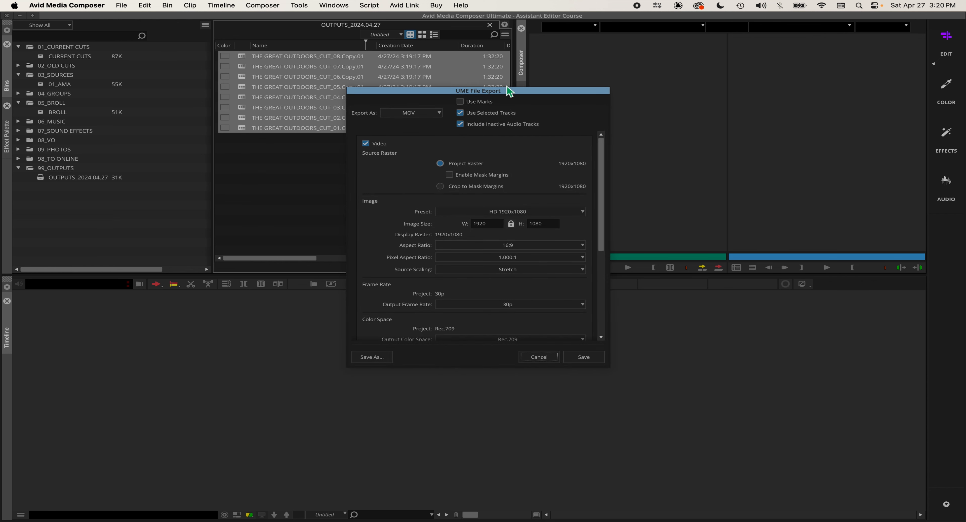
left_click(484, 115)
left_click(484, 126)
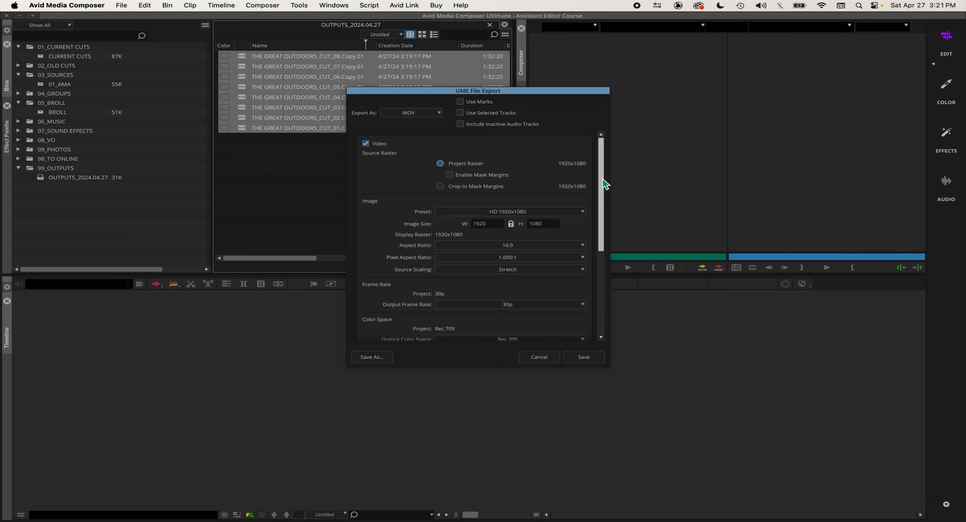
Leave the image preset at HD 1920x1080 and set the video levels to Keep as Legal Range.
left_click_drag(604, 183, 602, 202)
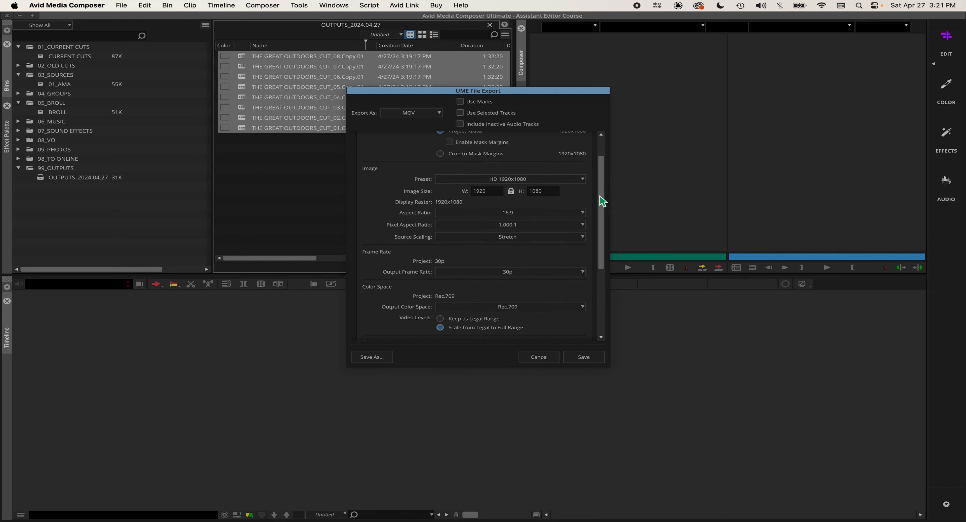
left_click(458, 179)
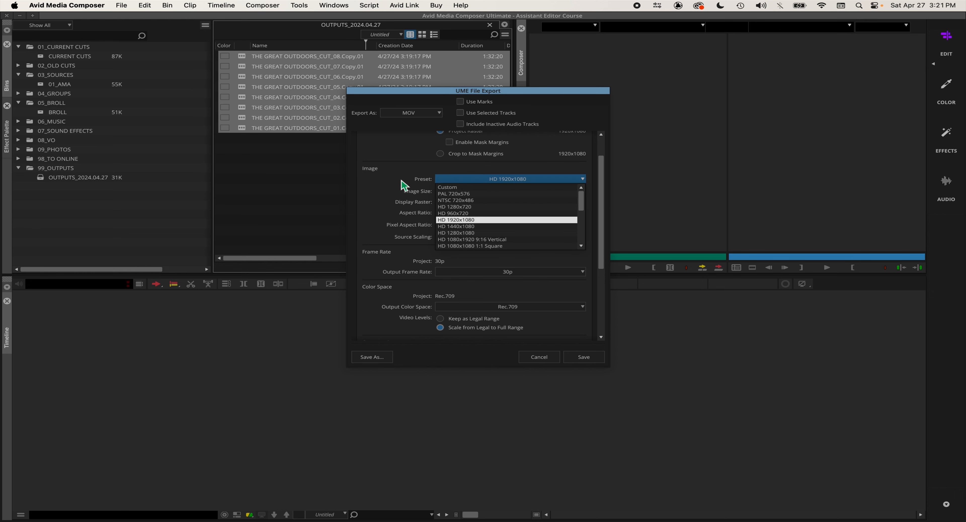
left_click(408, 186)
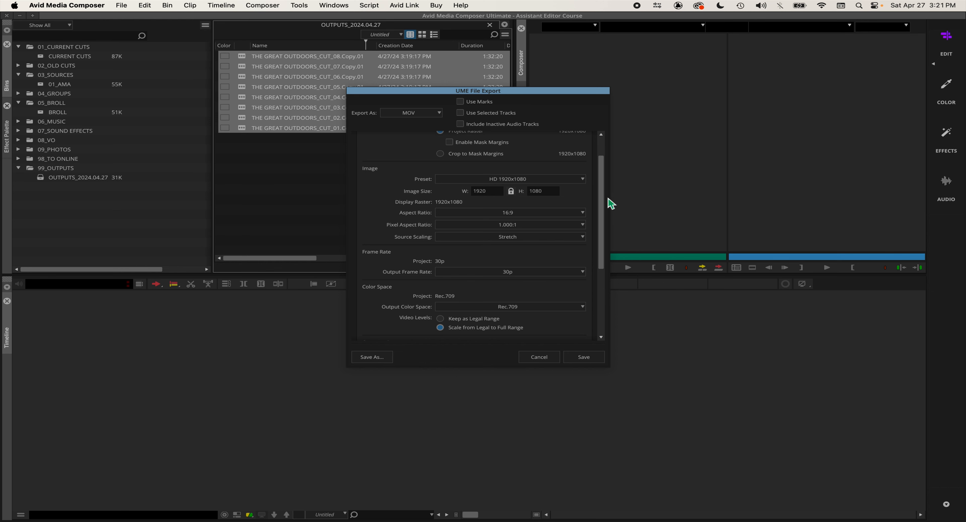
left_click_drag(602, 198, 603, 211)
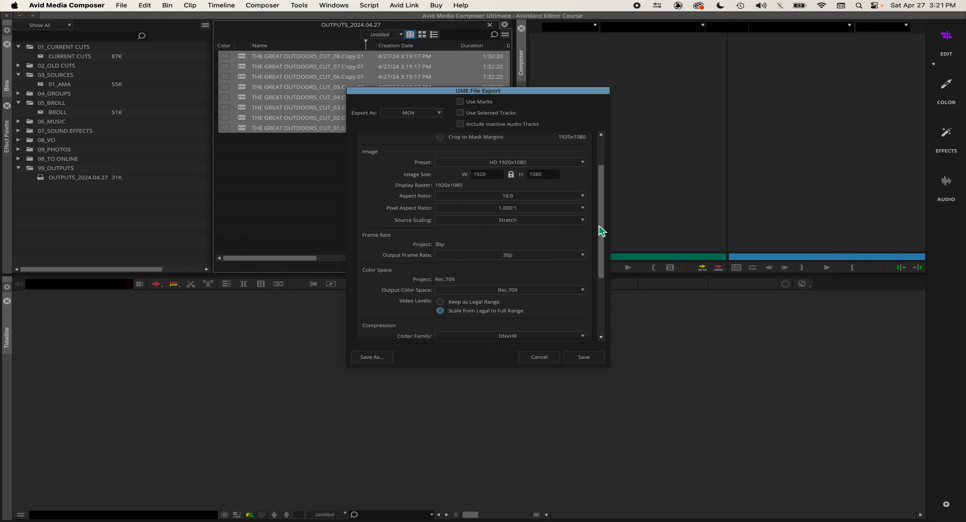
left_click_drag(602, 232, 597, 260)
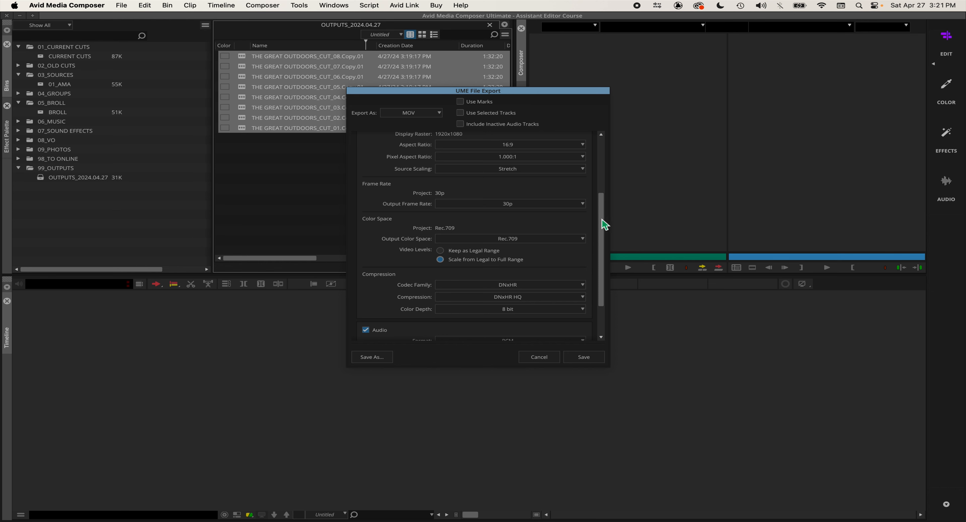
left_click_drag(601, 224, 599, 232)
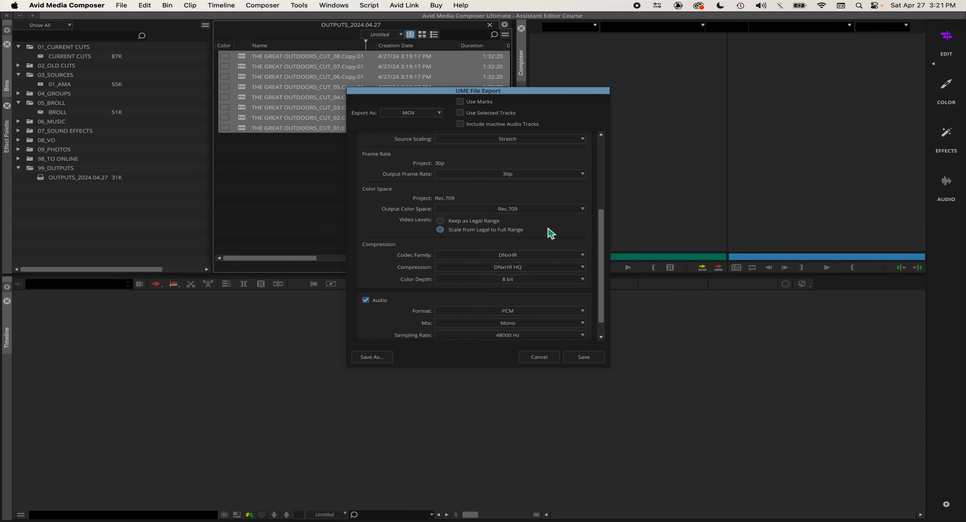
left_click(487, 222)
Set the export's codec family to H.264.
left_click_drag(602, 224, 601, 244)
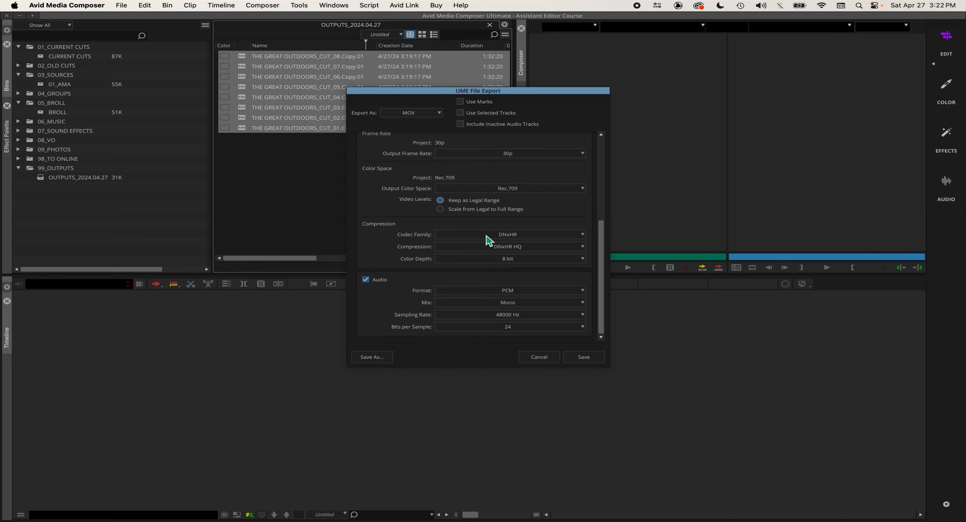
left_click(535, 237)
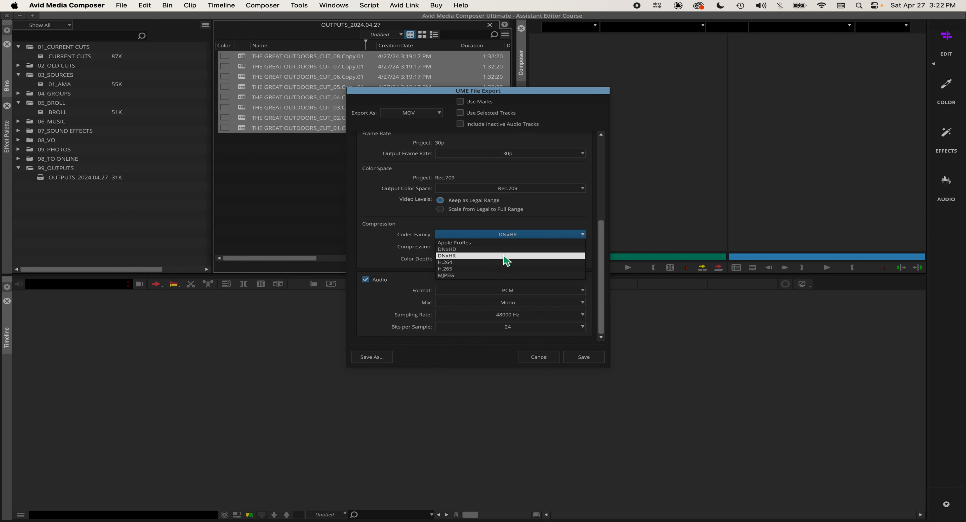
left_click(472, 263)
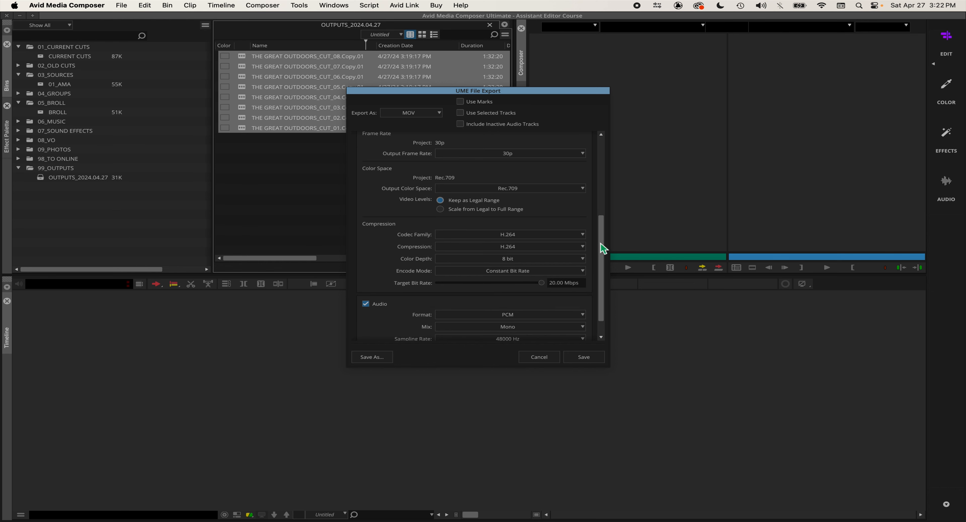
Set the video compression's target bit rate to 1.5 Mbps.
left_click_drag(600, 243, 596, 262)
left_click(559, 259)
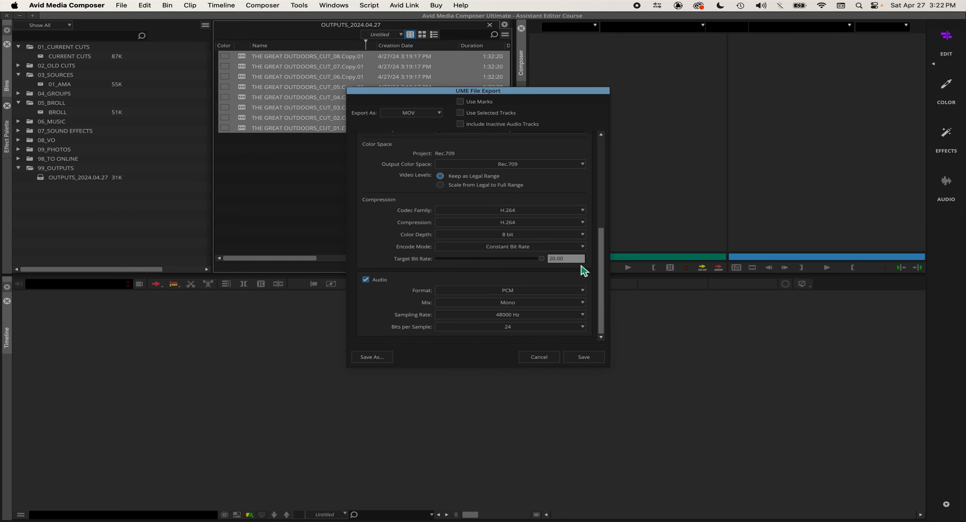
left_click(373, 246)
left_click(556, 262)
left_click_drag(570, 262, 539, 265)
type("1.5")
key("Return")
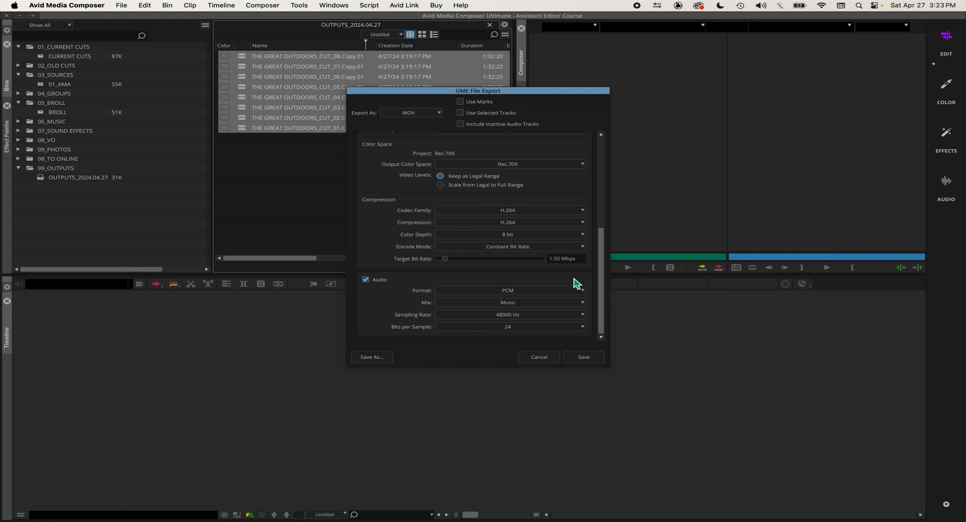
Change the export's audio format to AAC.
left_click(529, 291)
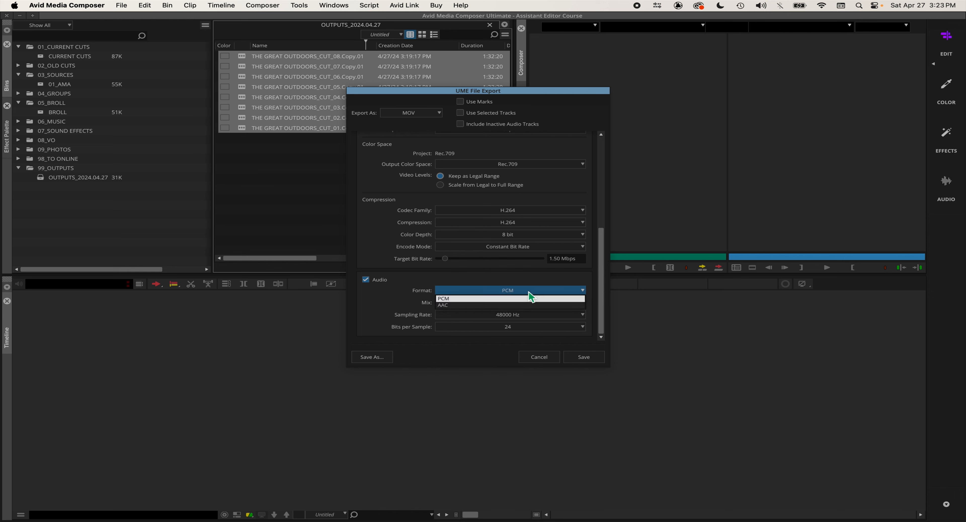
left_click(469, 306)
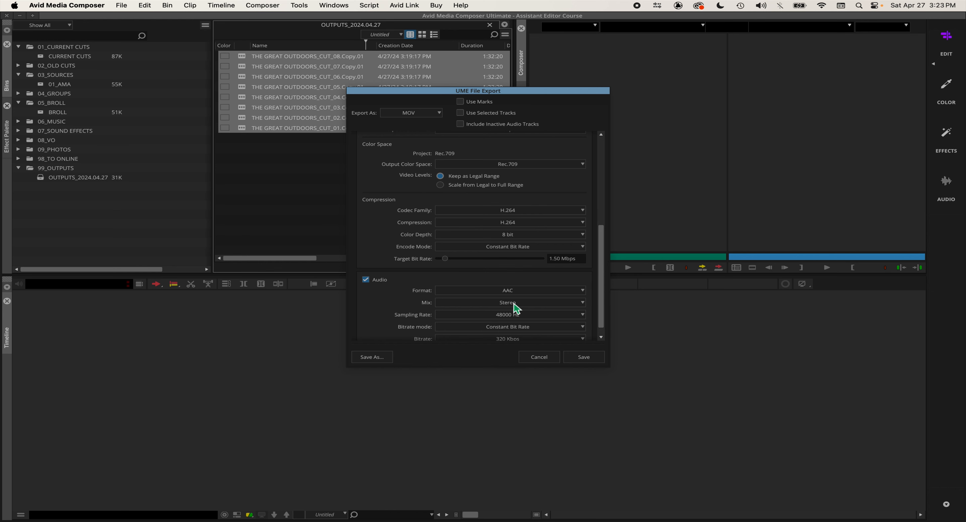
scroll(602, 307, "down", 1)
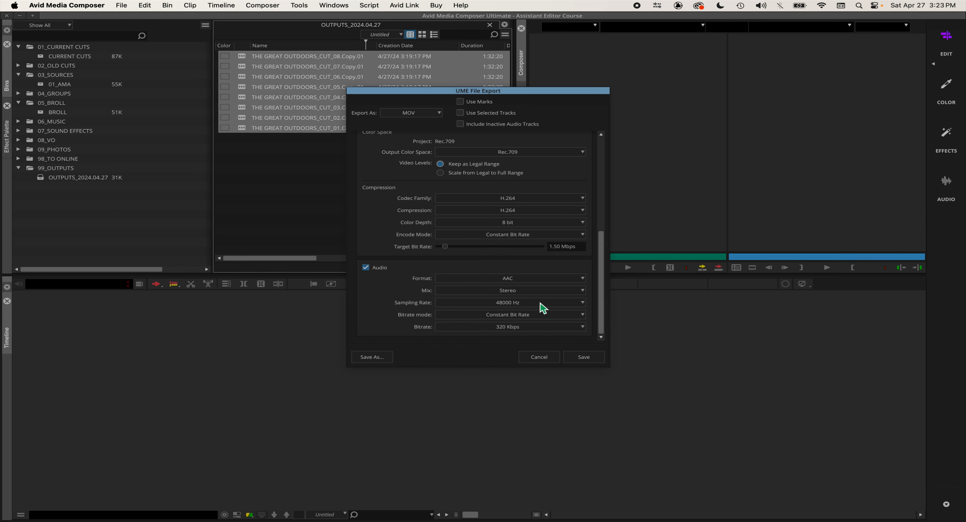
Change the export's image preset to HD 1280x720.
left_click_drag(601, 282, 601, 202)
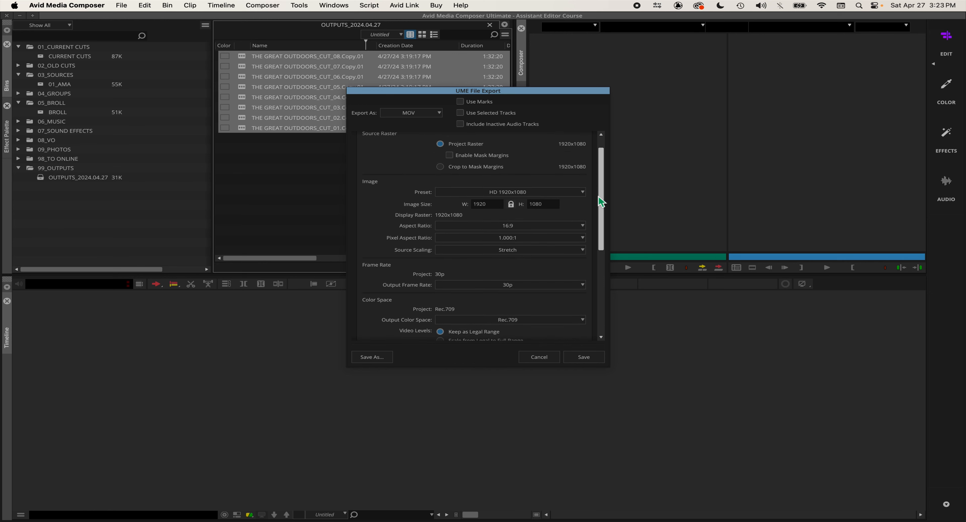
left_click(528, 194)
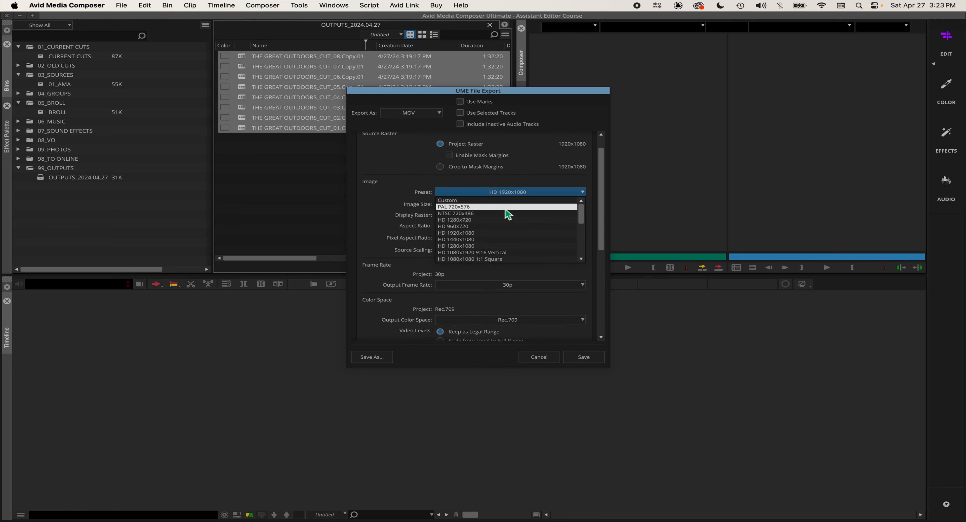
left_click(484, 220)
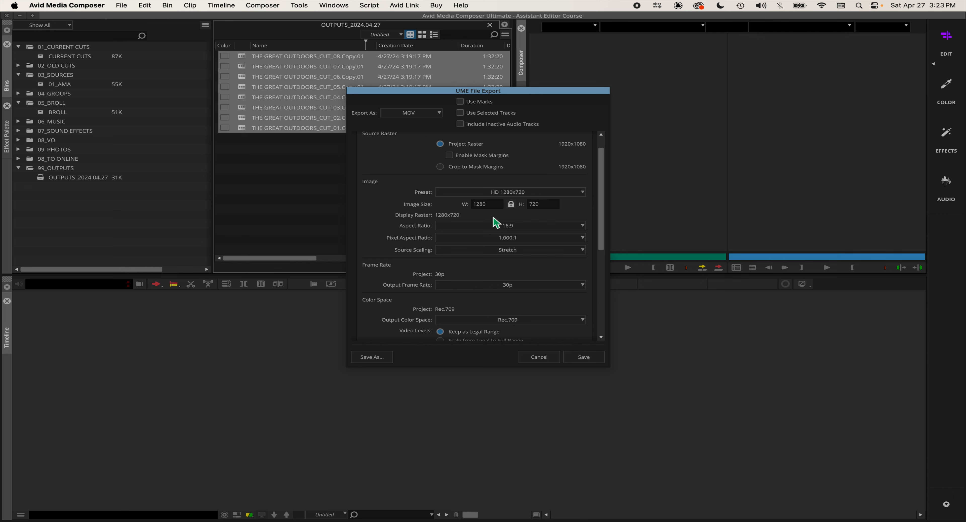
Review the video and audio options and save them as an export setting named OUTPUT.
mouse_move(603, 189)
left_mouse_down()
mouse_move(603, 200)
mouse_move(604, 191)
left_mouse_up()
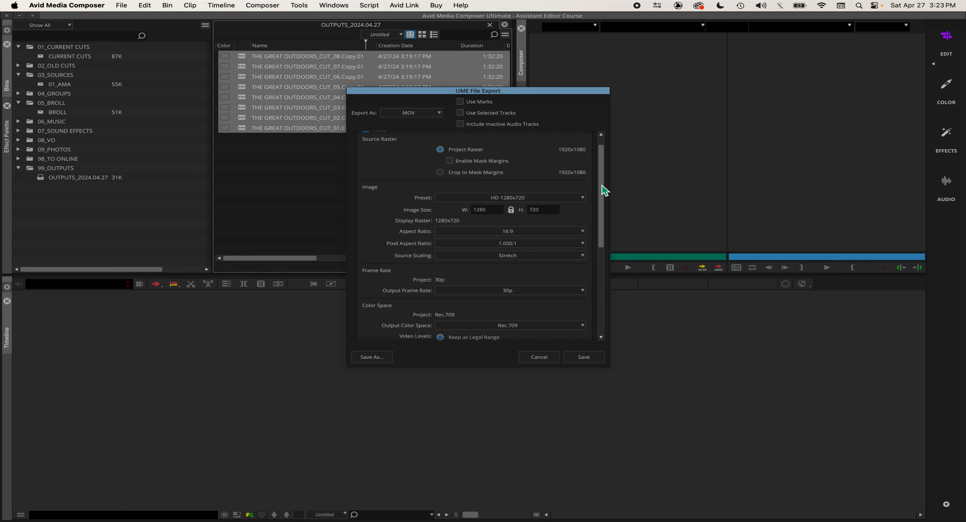
left_click_drag(604, 192, 599, 253)
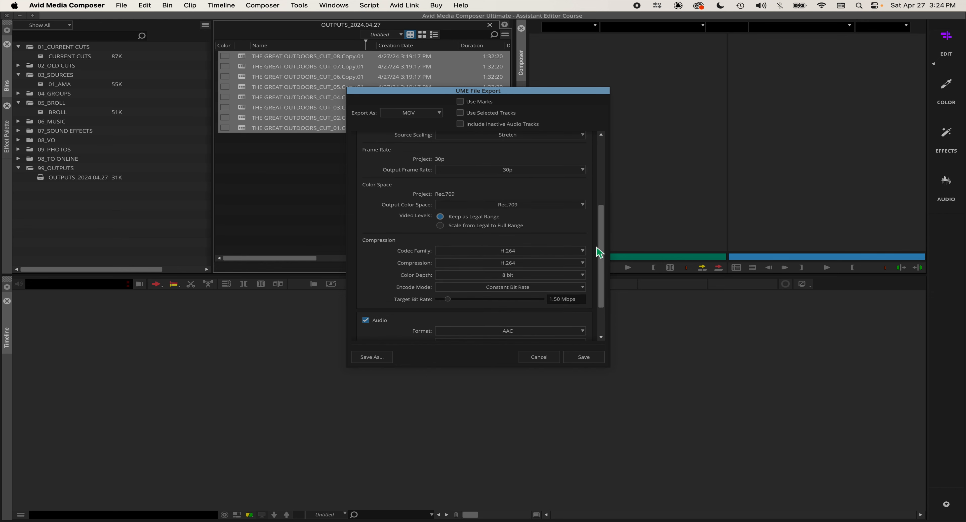
scroll(604, 243, "down", 3)
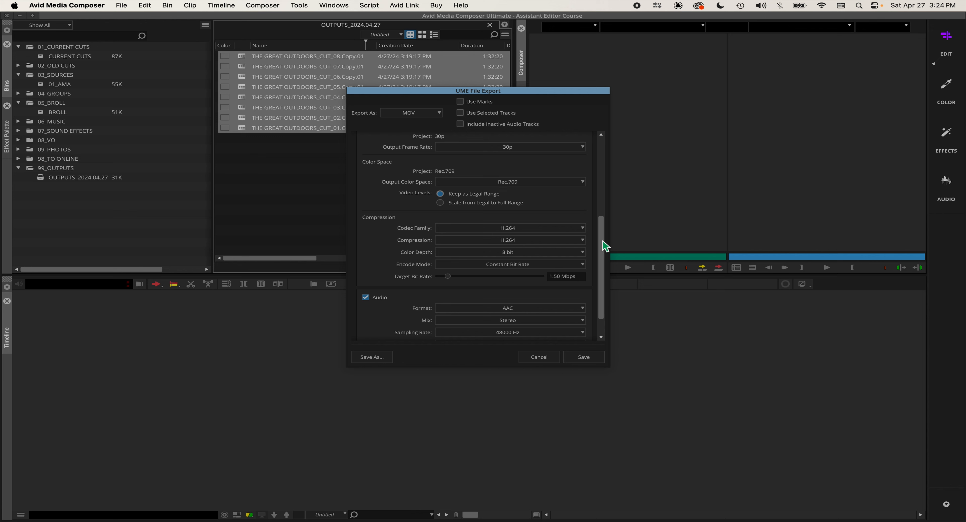
left_click_drag(601, 248, 602, 263)
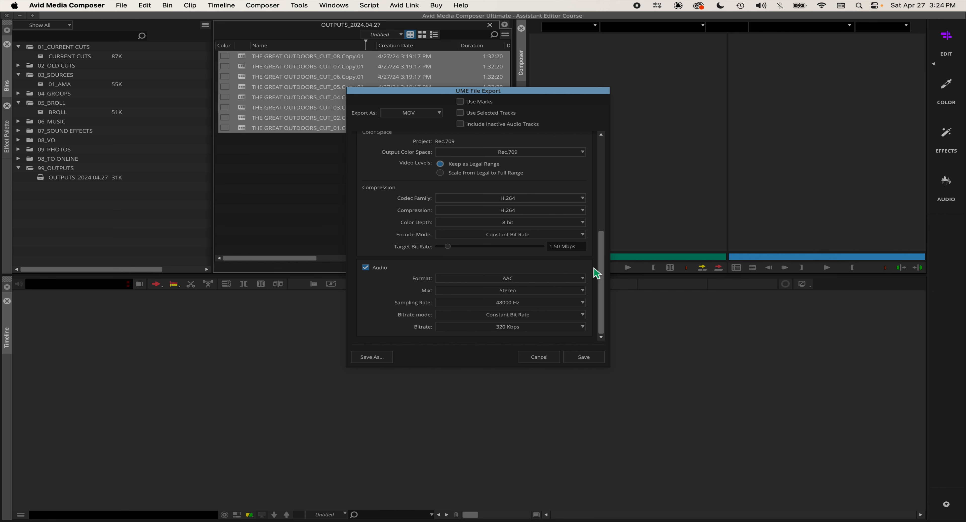
left_click_drag(603, 264, 604, 170)
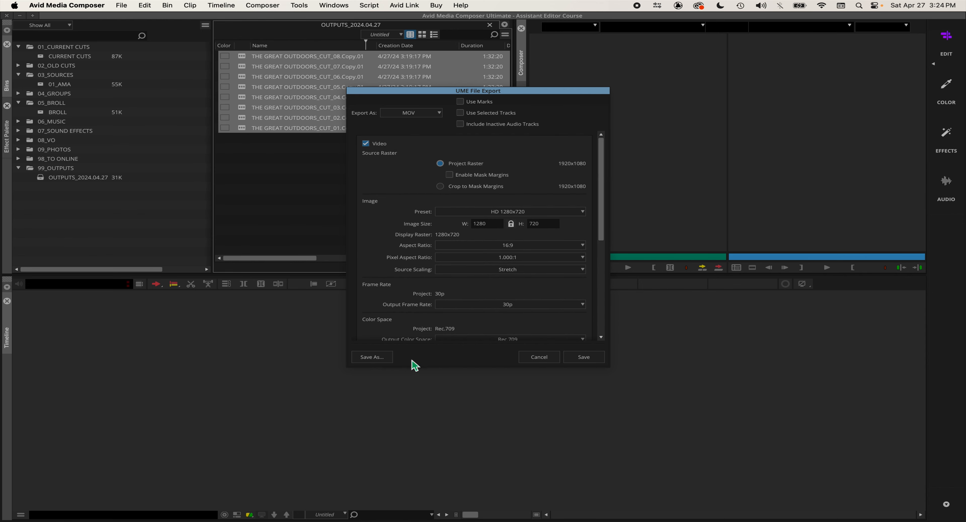
left_click(388, 362)
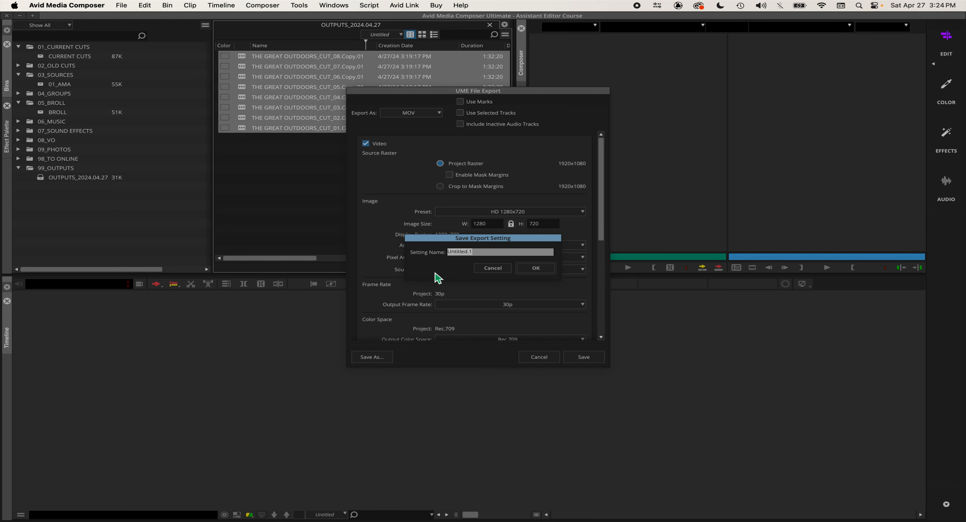
type("F")
left_click(542, 268)
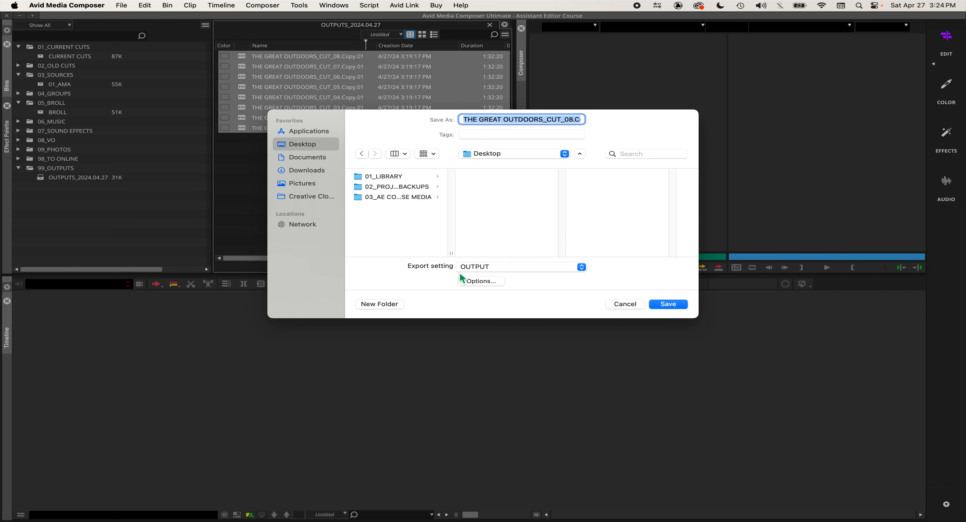
Export all the selected duplicated sequences to the Desktop using the OUTPUT export setting.
left_click(538, 268)
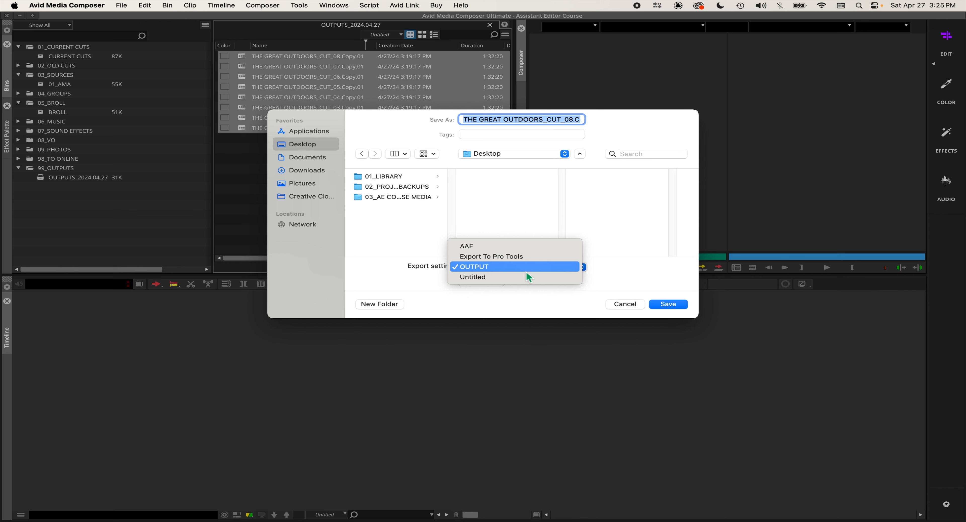
left_click(521, 268)
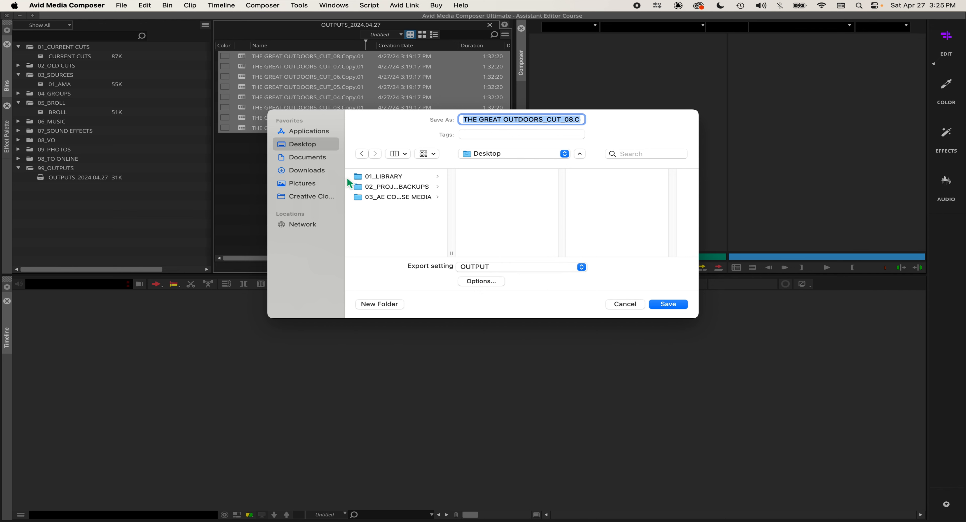
left_click(305, 155)
left_click(304, 149)
left_click_drag(454, 255, 500, 256)
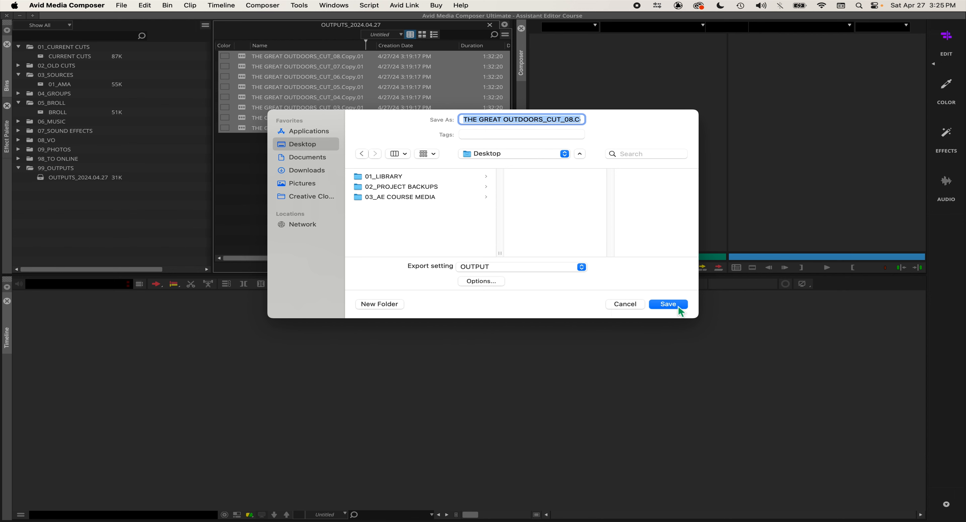
left_click(668, 304)
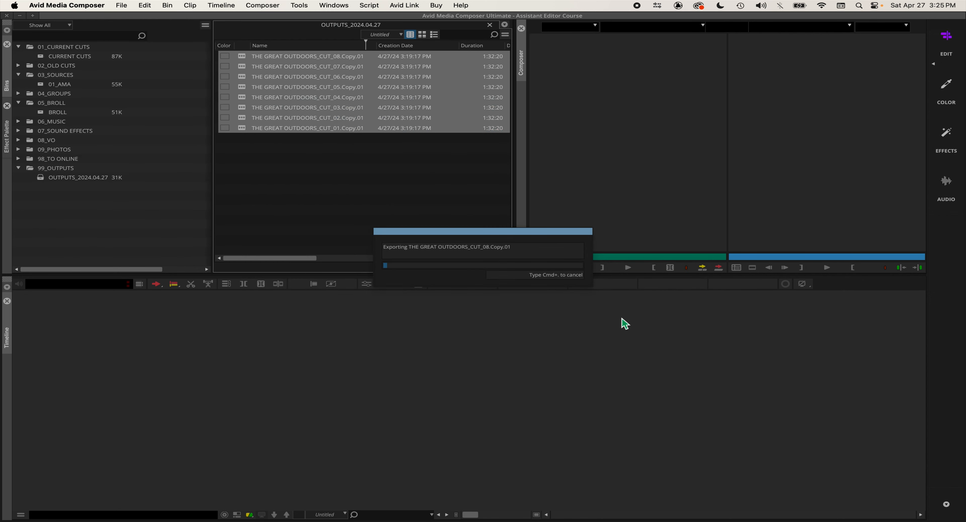